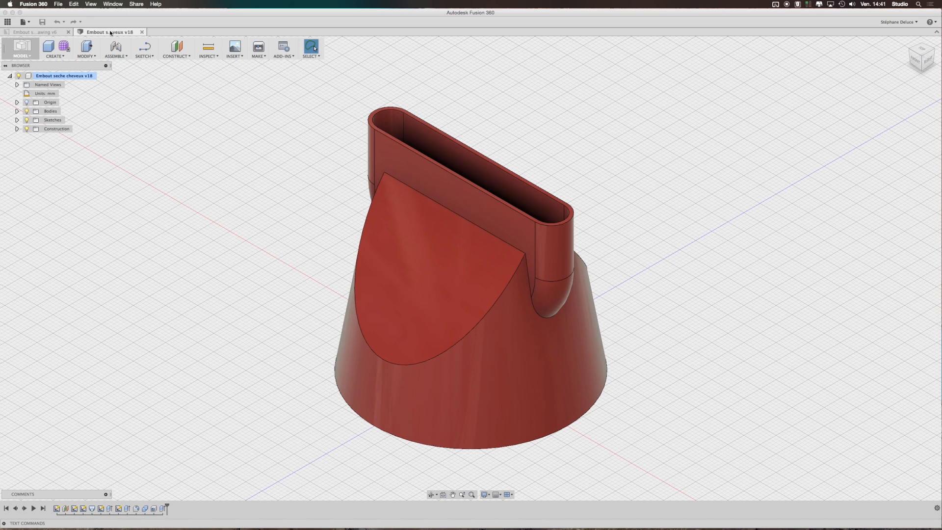
# Step: Create a new drawing from the nozzle design with Full Assembly off, ISO standard, mm units and an A4 (210mm x 297mm) sheet
pyautogui.click(30, 24)
pyautogui.moveTo(37, 50)
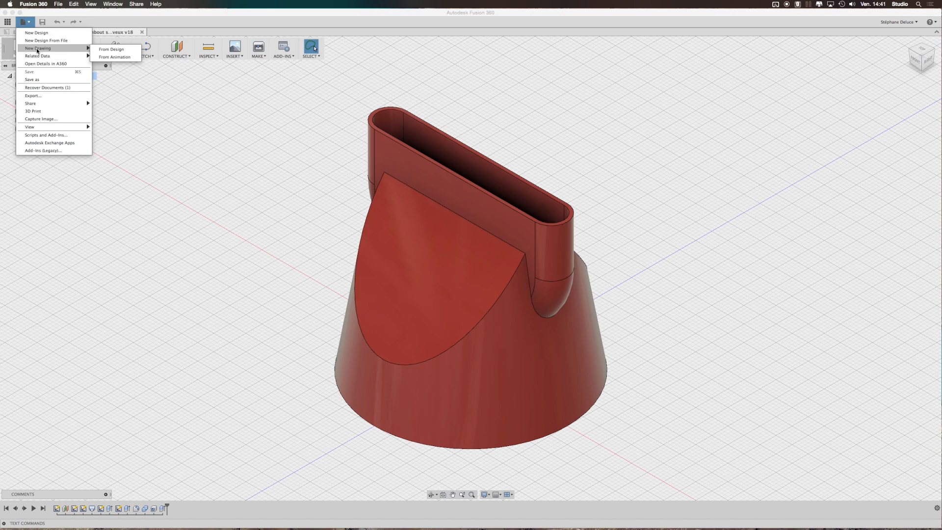
pyautogui.click(121, 52)
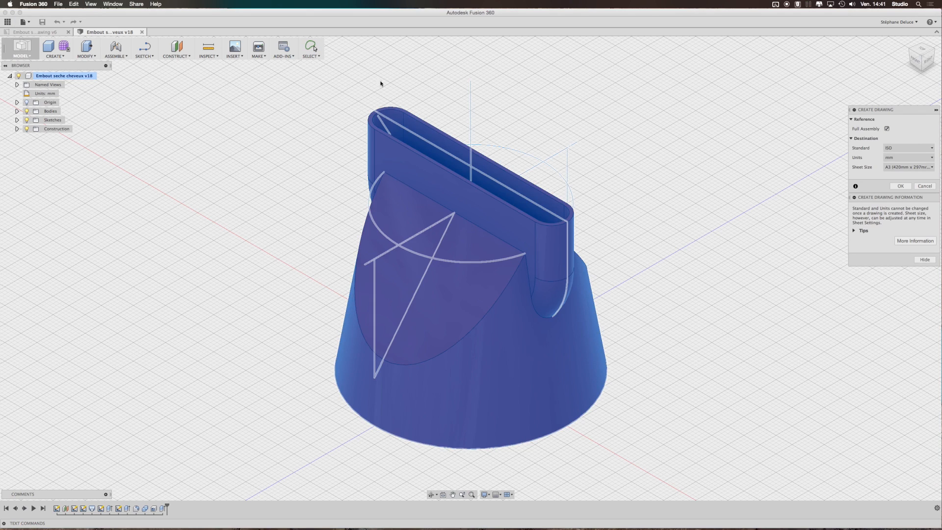
pyautogui.click(887, 129)
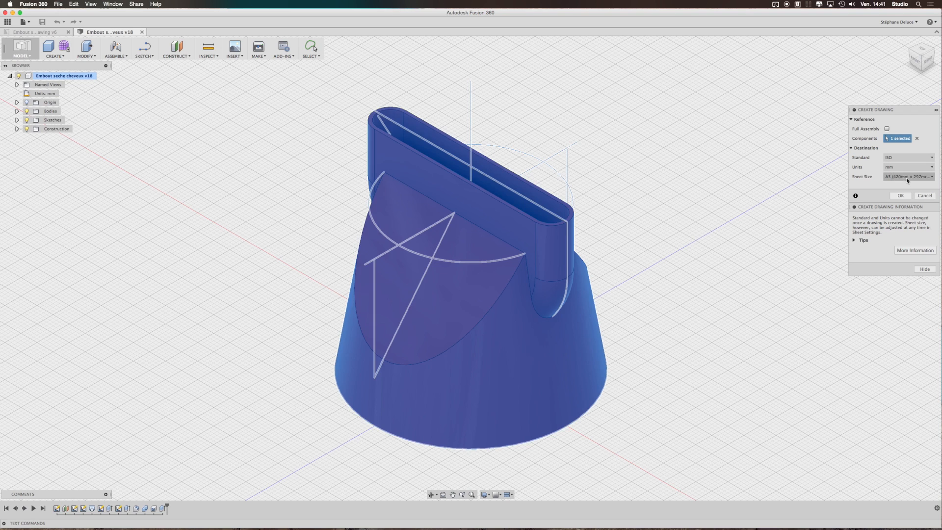
pyautogui.click(906, 177)
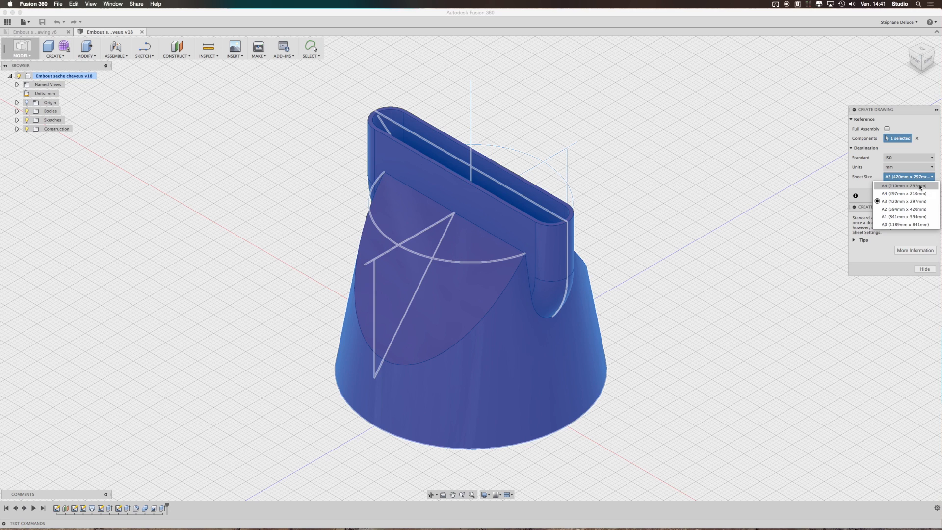
pyautogui.click(920, 186)
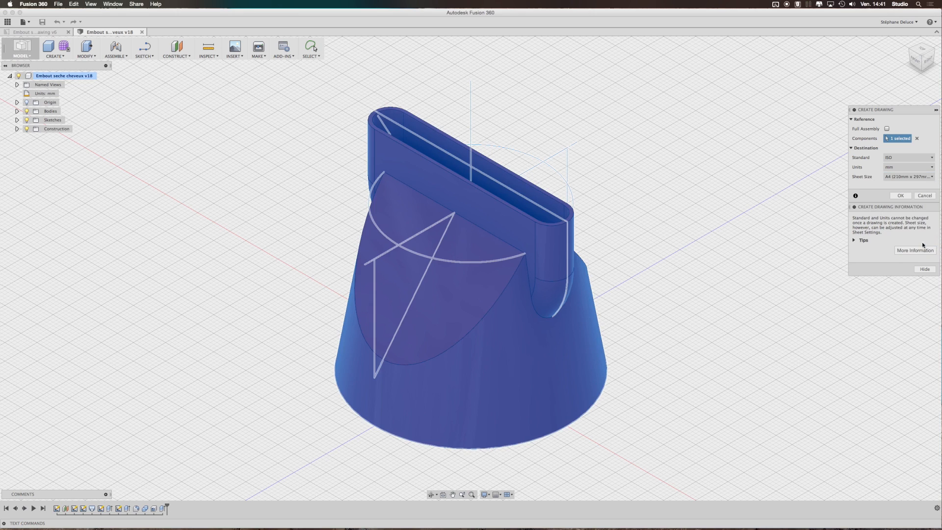
pyautogui.click(902, 196)
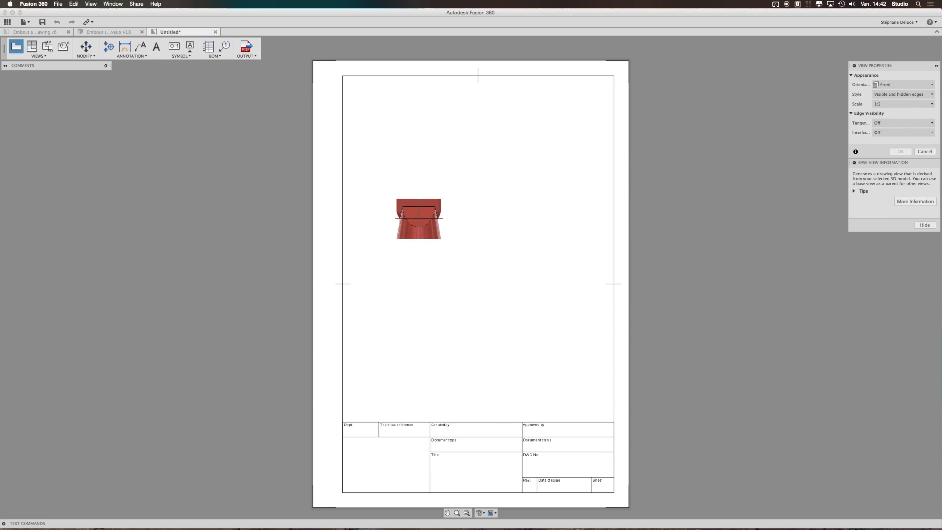
# Step: Place the front base view in the upper left area of the sheet at 1:1 scale with the Visible edges style
pyautogui.click(419, 218)
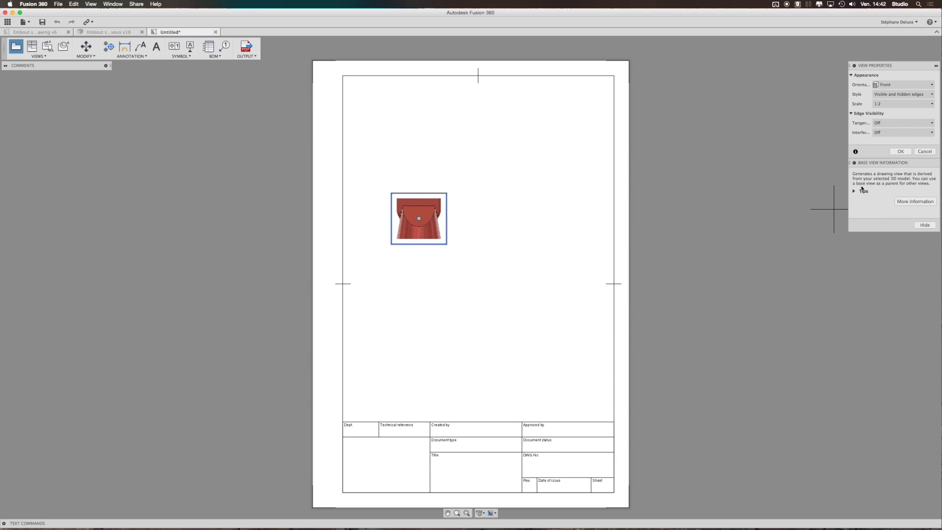
pyautogui.click(889, 105)
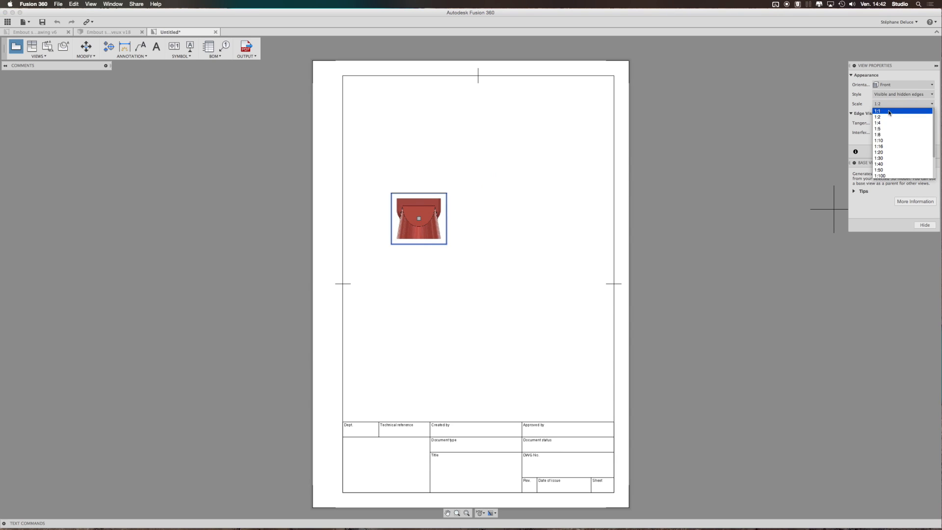
pyautogui.click(889, 111)
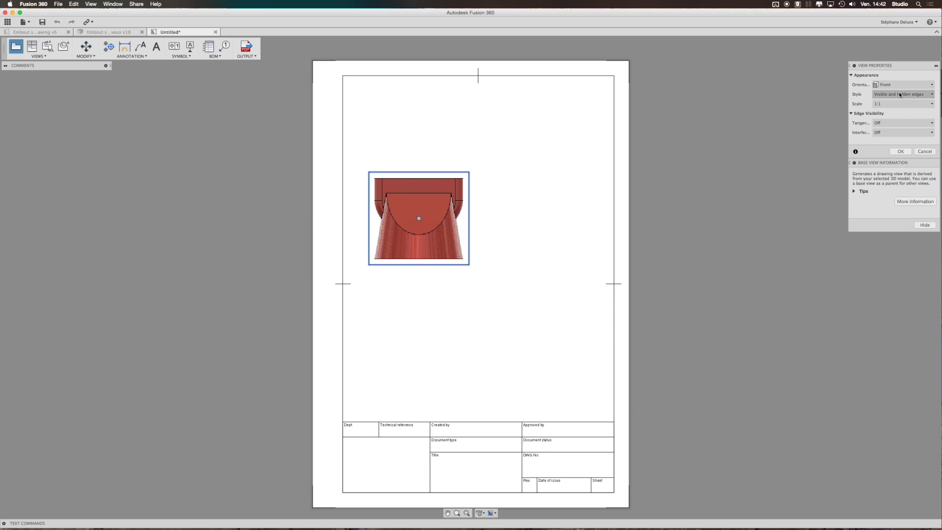
pyautogui.click(901, 98)
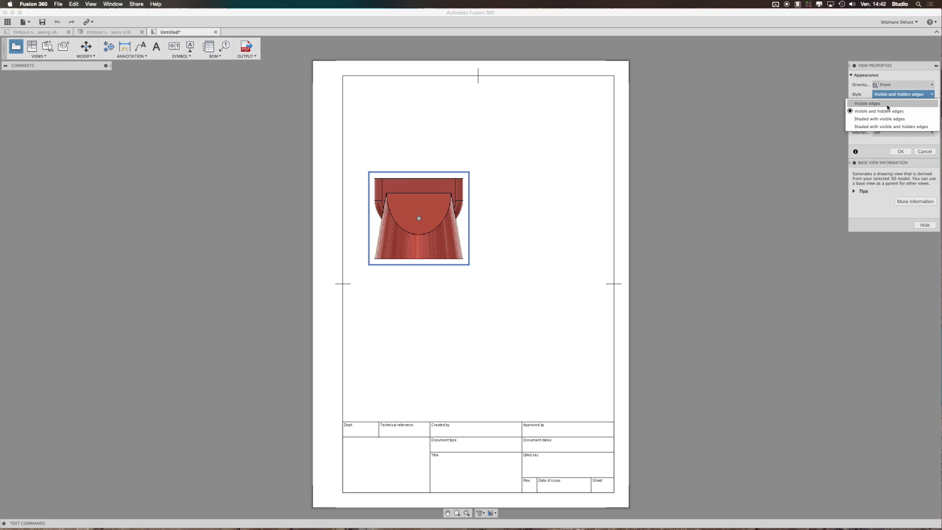
pyautogui.click(887, 104)
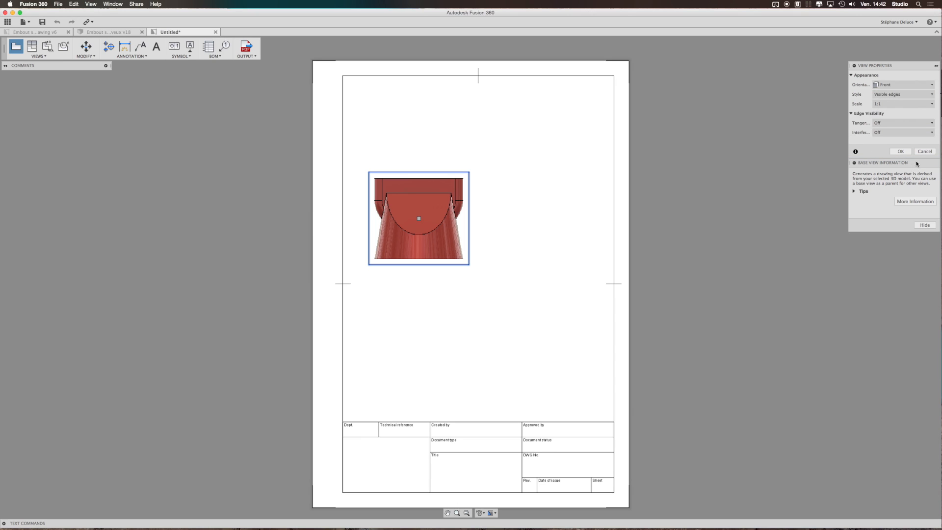
pyautogui.click(902, 153)
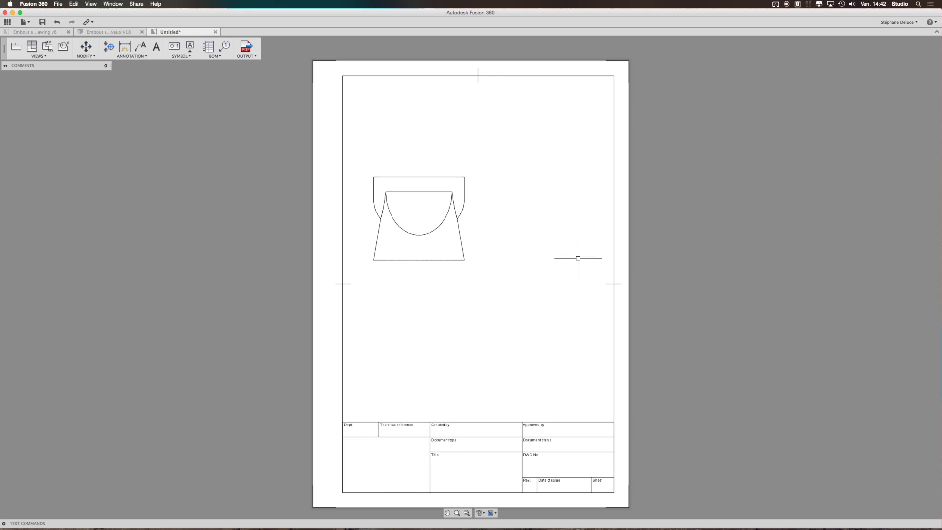
# Step: Project a side view to the right of the front view and a top view below it
pyautogui.click(33, 48)
pyautogui.click(393, 192)
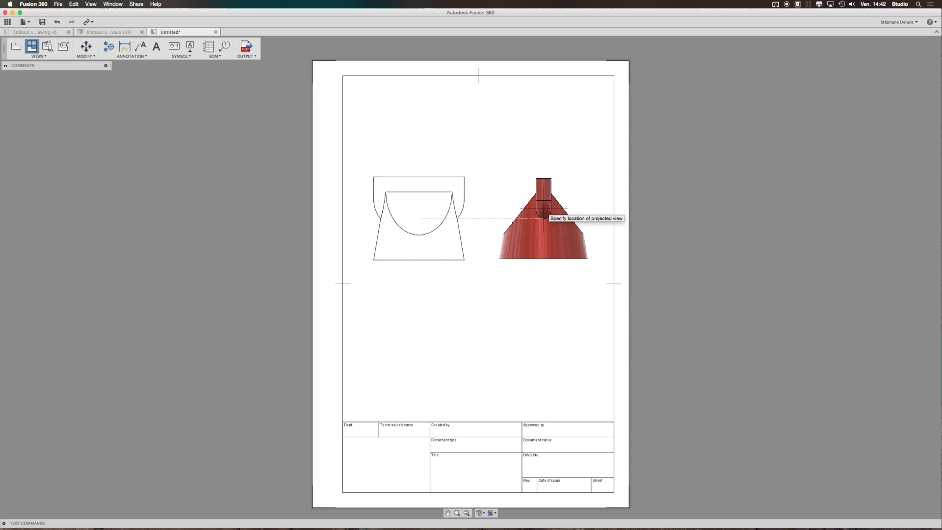
pyautogui.click(544, 209)
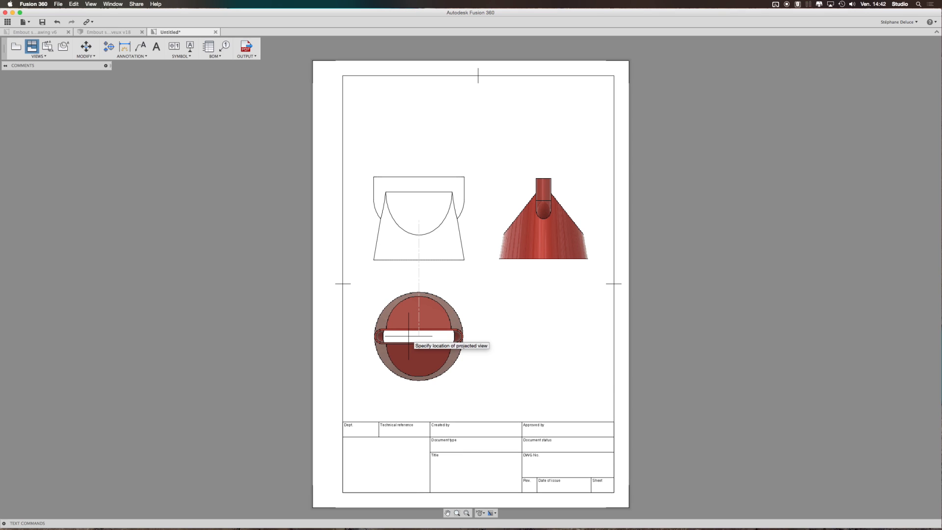
pyautogui.click(409, 336)
pyautogui.press('Return')
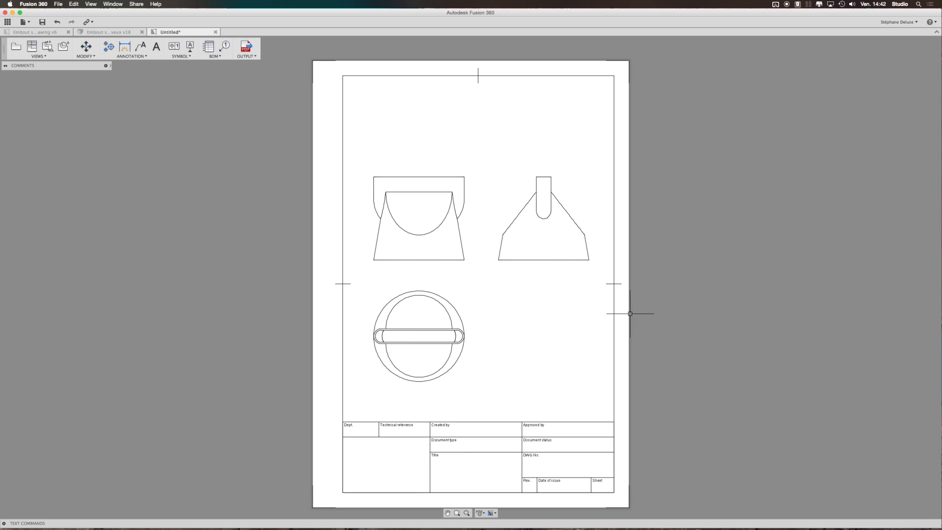
# Step: Project an isometric view diagonally from the front view into the free area below the side view
pyautogui.click(31, 48)
pyautogui.click(411, 194)
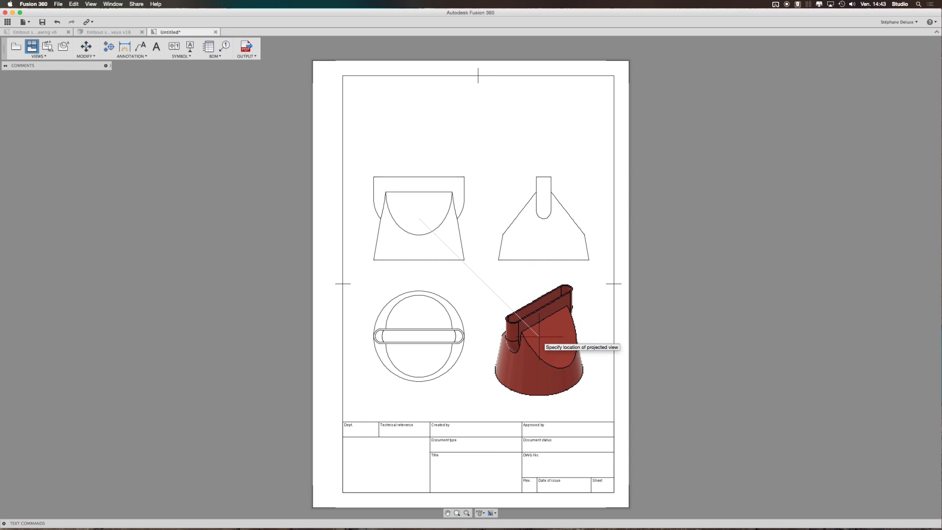
pyautogui.click(540, 337)
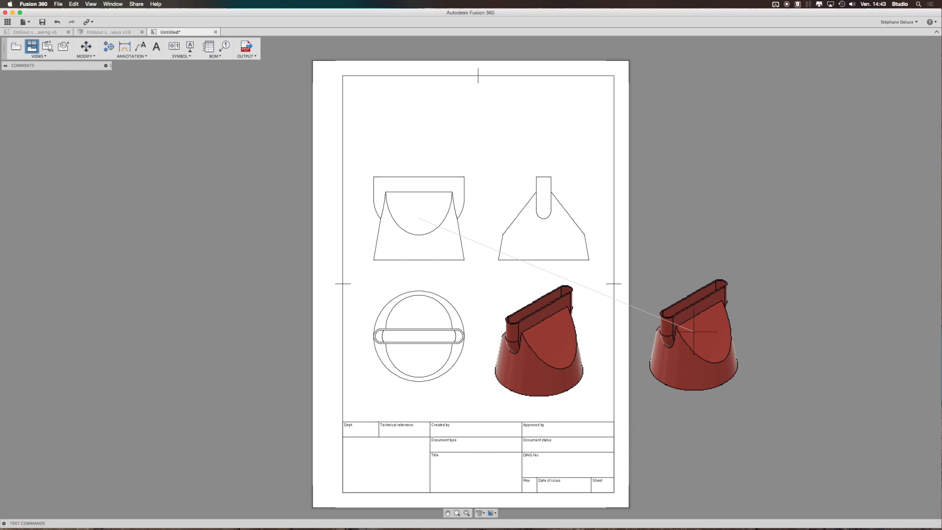
pyautogui.press('Return')
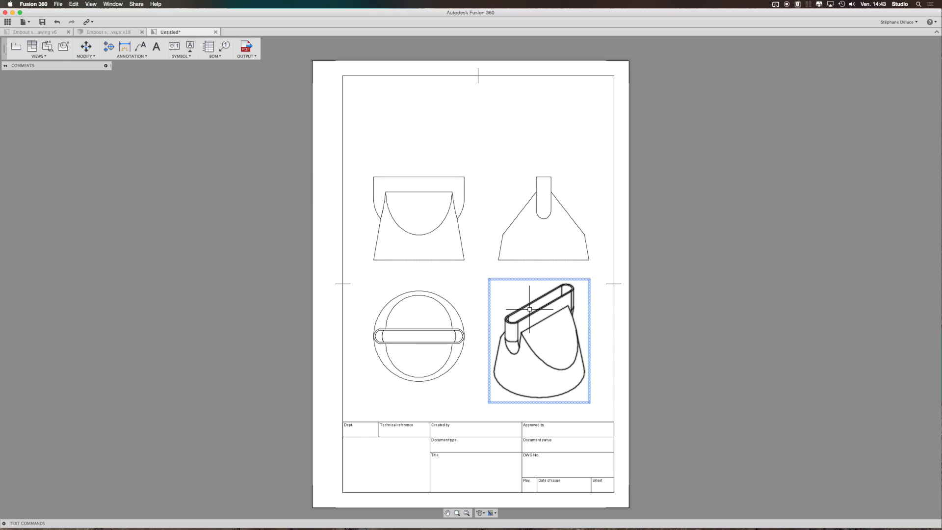
# Step: Change the isometric view's style to Shaded with visible edges
pyautogui.click(539, 341)
pyautogui.rightClick(539, 341)
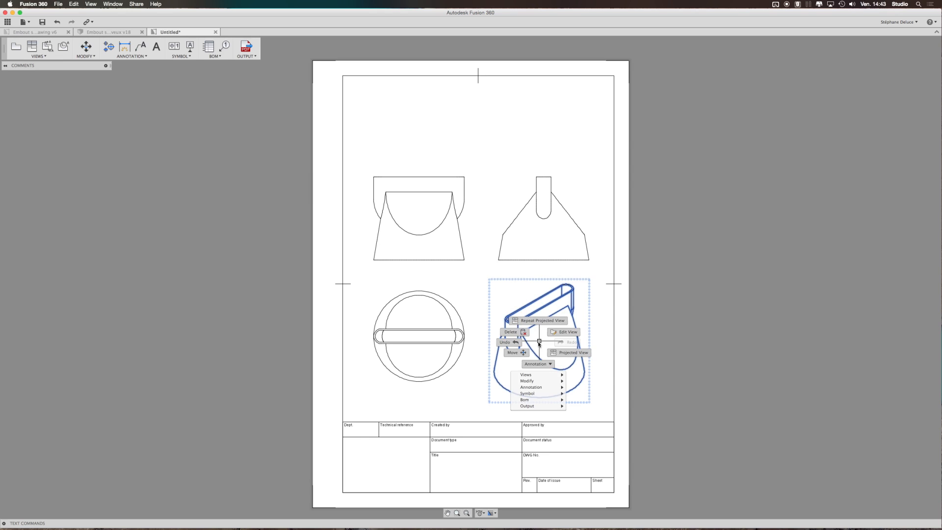
pyautogui.click(572, 333)
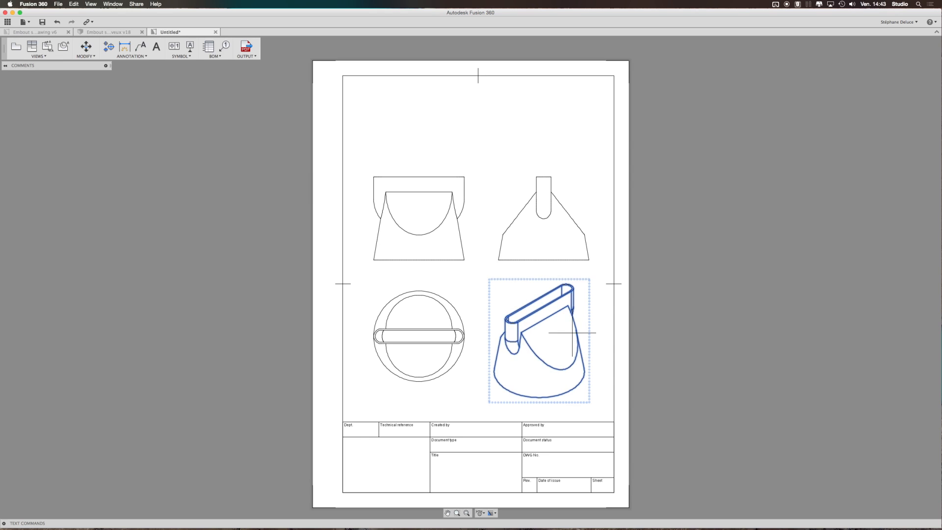
pyautogui.click(898, 85)
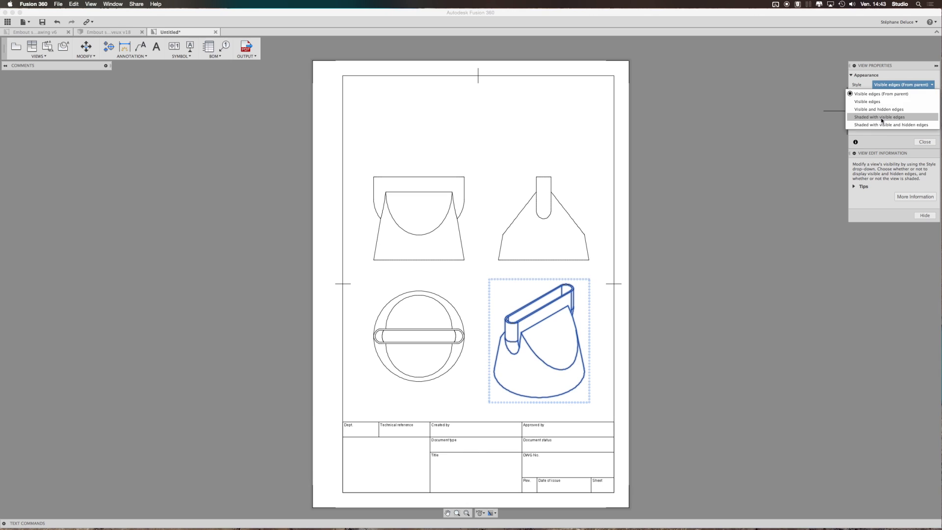
pyautogui.click(882, 118)
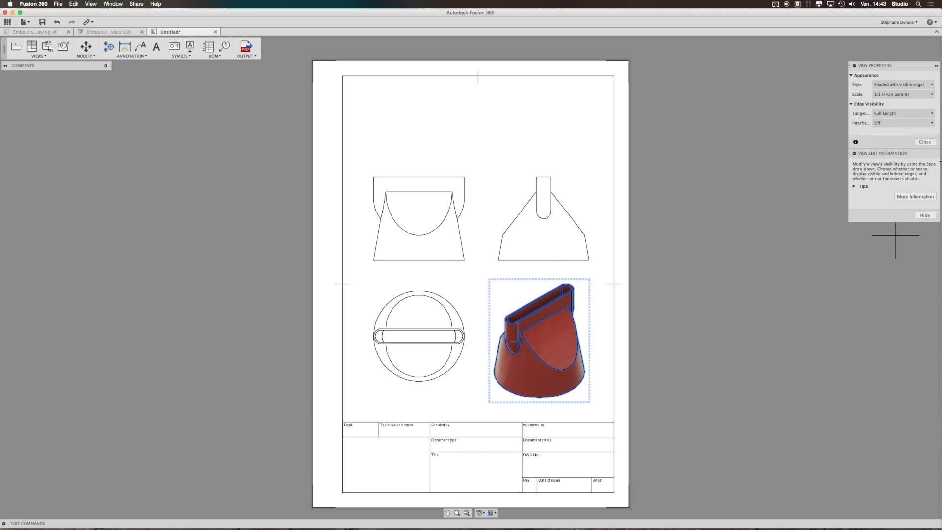
pyautogui.click(925, 142)
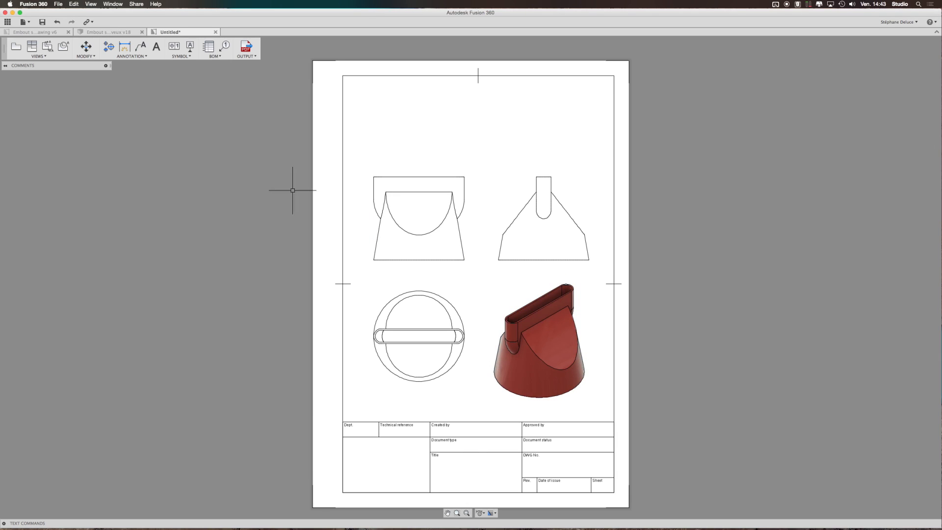
# Step: Move the front view, with its aligned side view, a short distance up the sheet
pyautogui.click(417, 214)
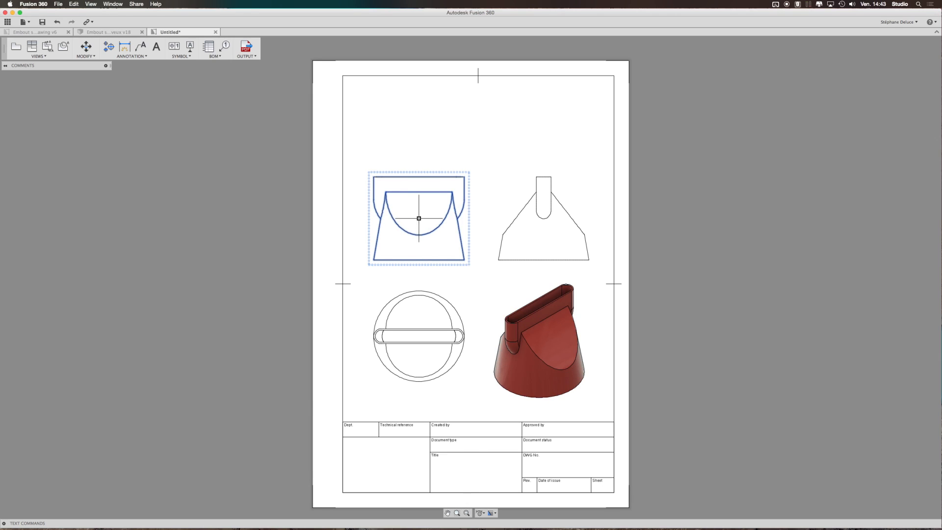
pyautogui.click(302, 236)
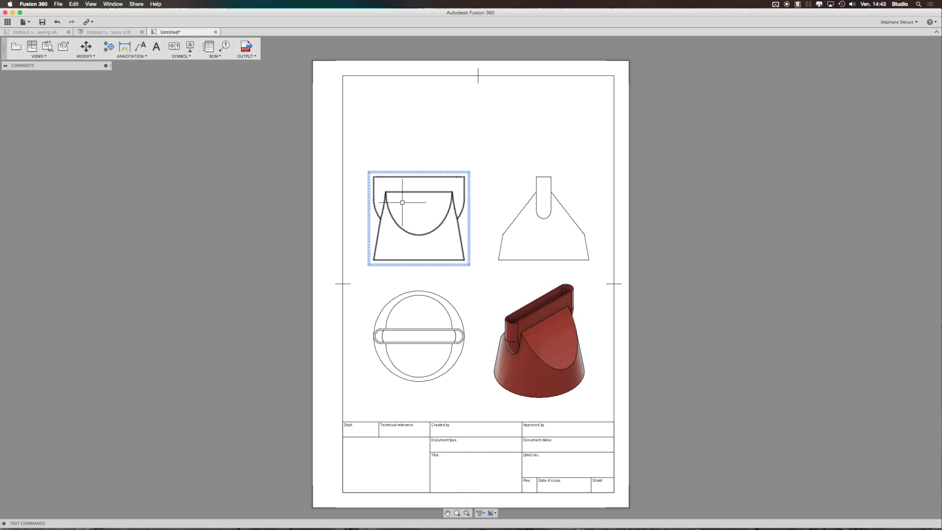
pyautogui.click(415, 216)
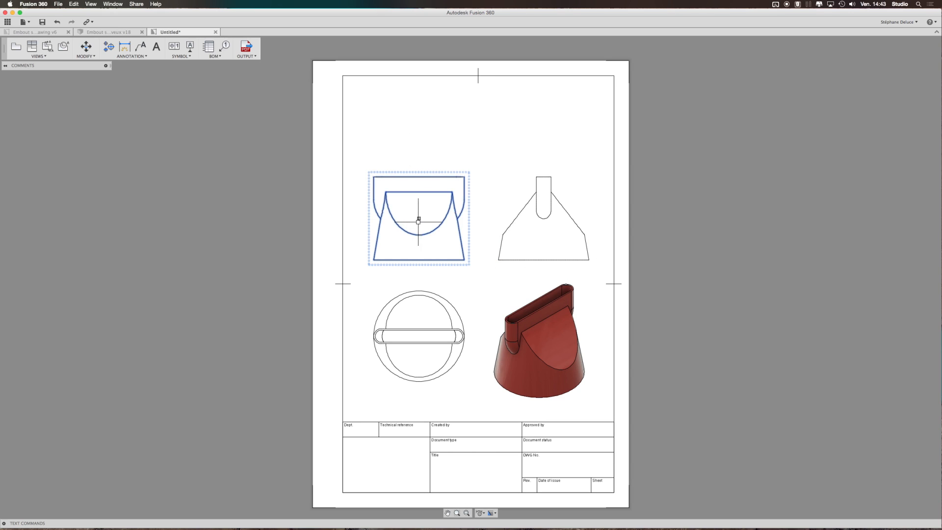
pyautogui.moveTo(422, 210); pyautogui.dragTo(426, 193)
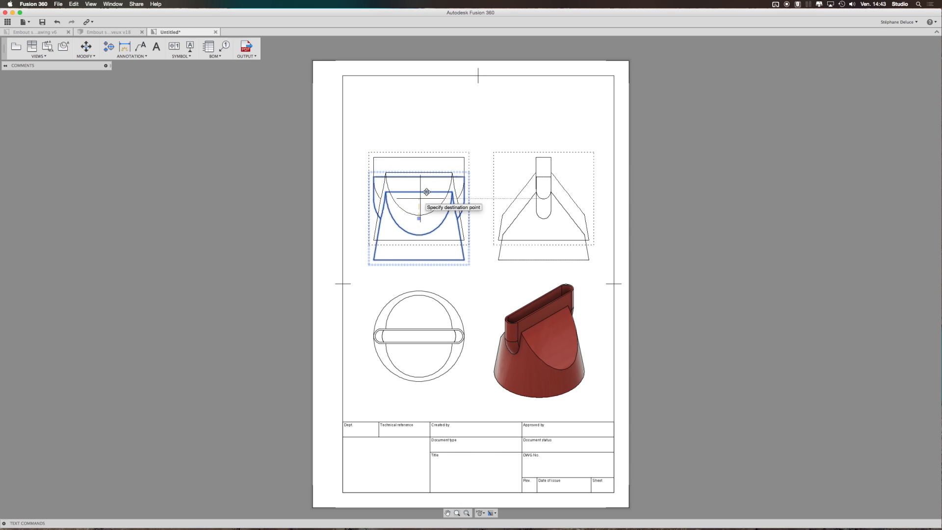
pyautogui.click(420, 198)
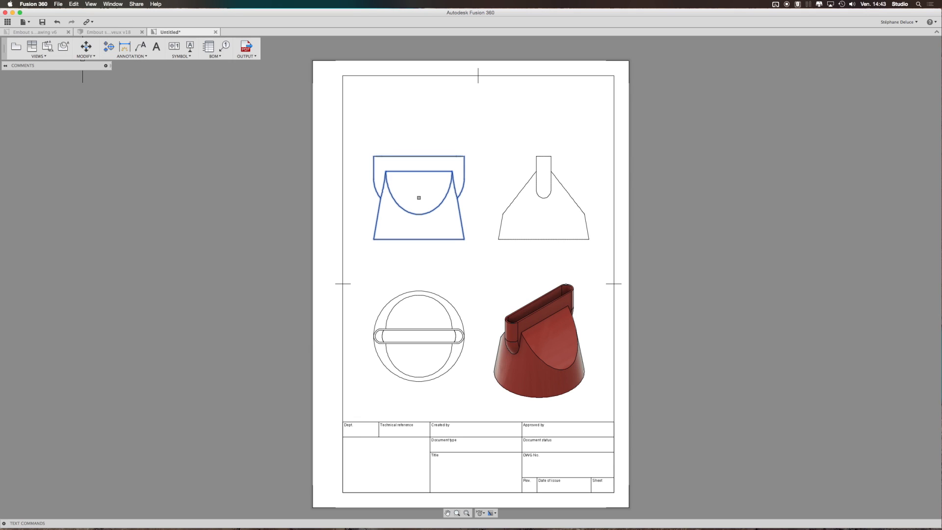
# Step: Add a vertical centerline to the side view, midway between its two upper sloping edges
pyautogui.click(124, 57)
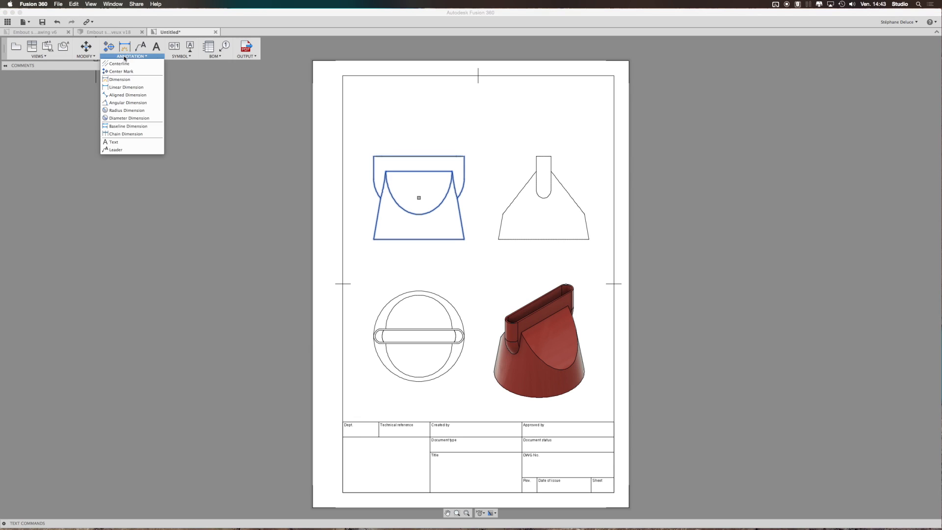
pyautogui.click(120, 64)
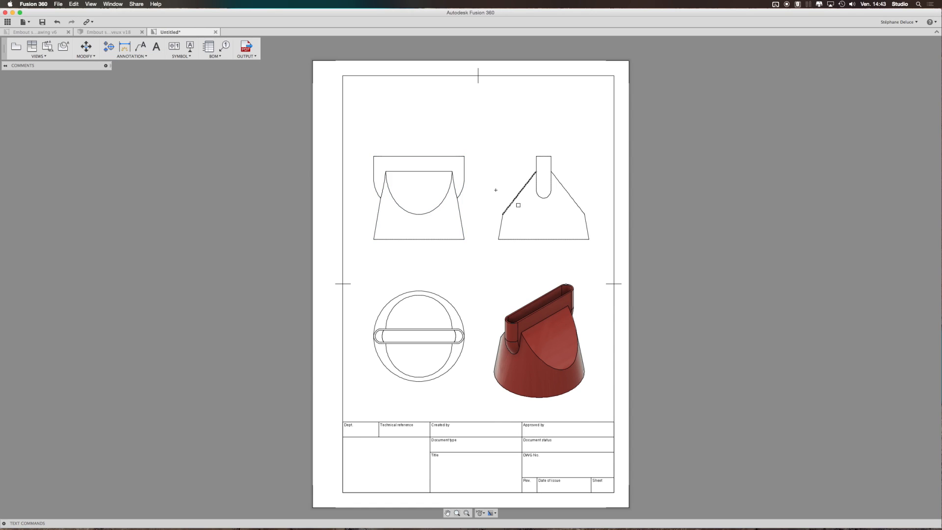
pyautogui.click(576, 202)
pyautogui.click(544, 206)
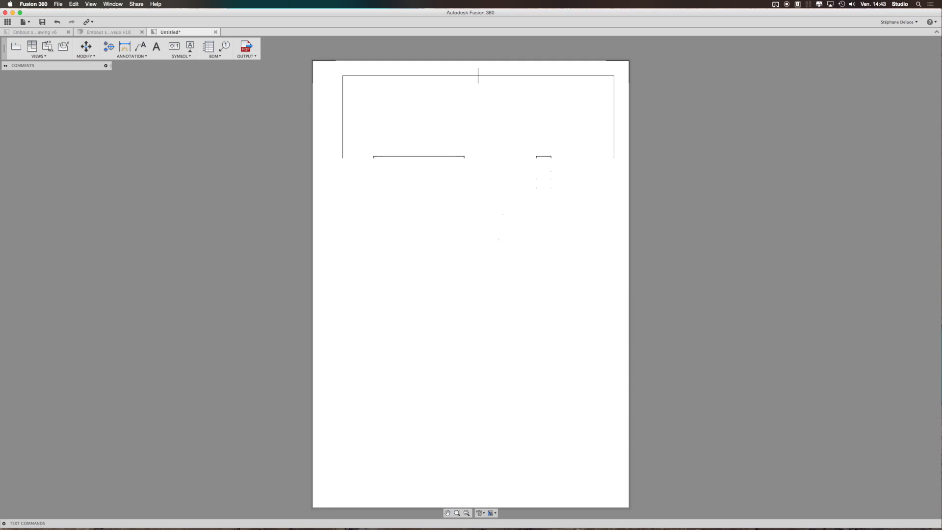
# Step: Add a vertical centerline to the front view, midway between the cone's two slanted side edges
pyautogui.scroll(5, 564, 211)
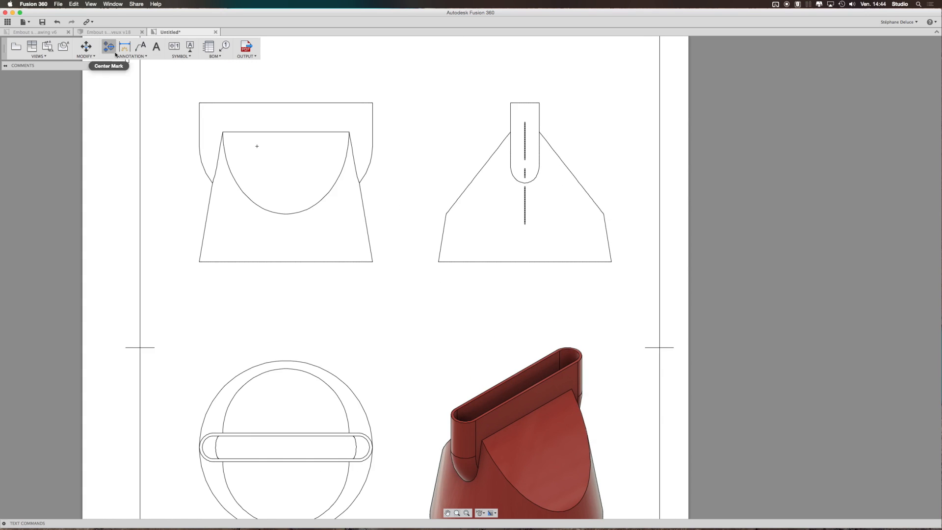
pyautogui.click(132, 56)
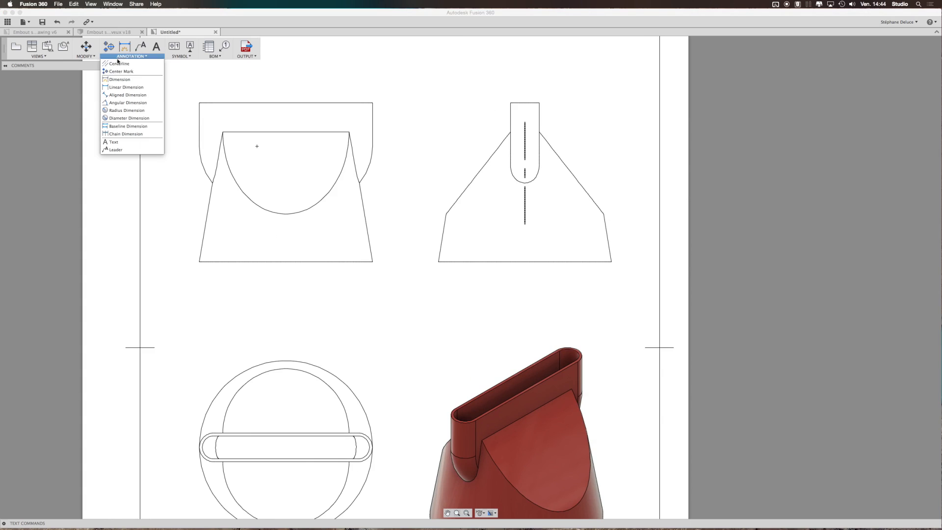
pyautogui.click(119, 67)
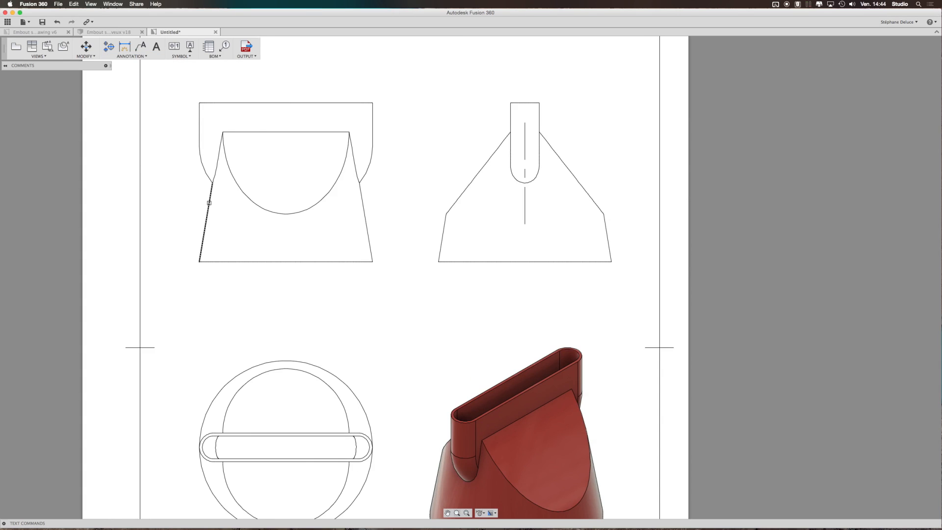
pyautogui.click(366, 224)
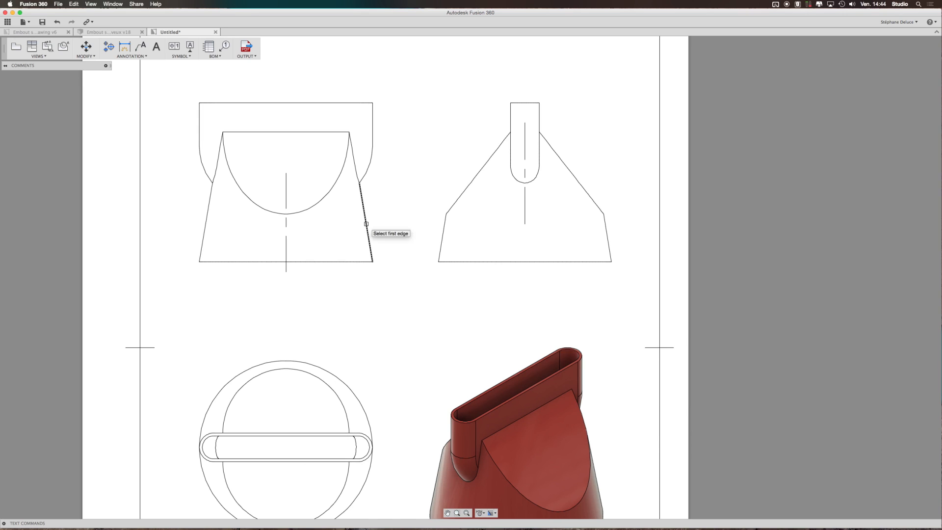
# Step: Extend the front view's centerline past its top edge and the side view's centerline past both its top and bottom edges
pyautogui.click(286, 223)
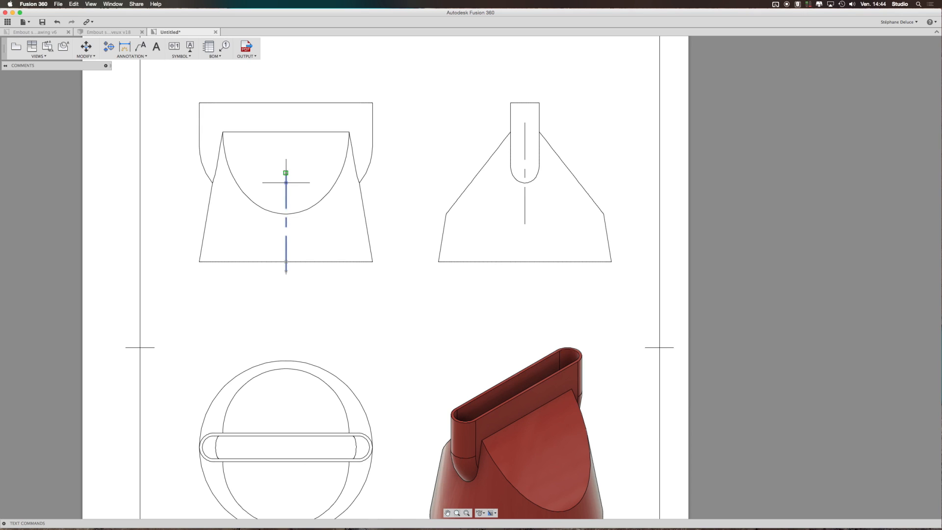
pyautogui.moveTo(287, 138); pyautogui.dragTo(296, 102)
pyautogui.click(524, 201)
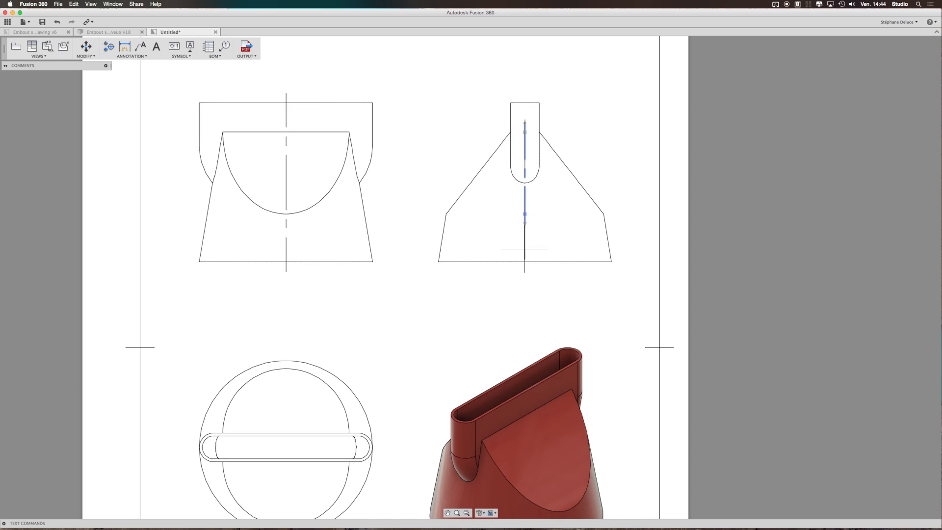
pyautogui.click(525, 264)
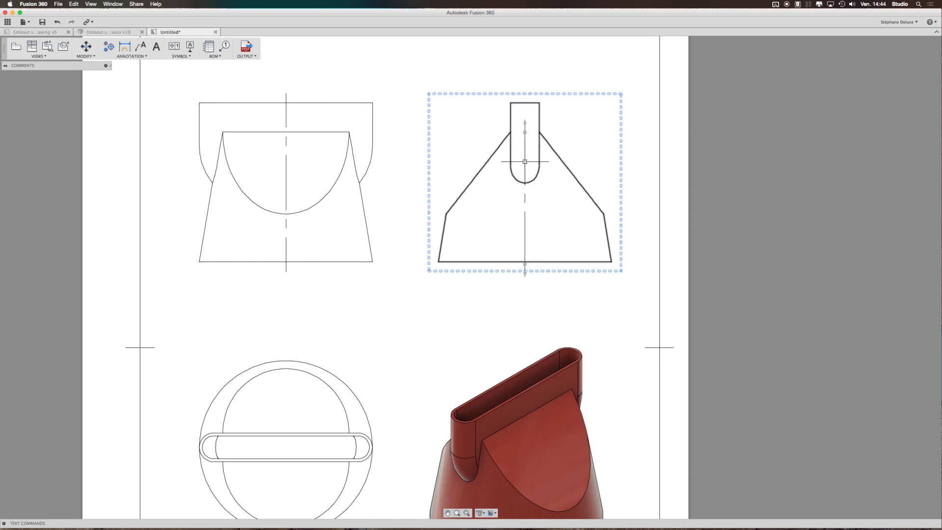
pyautogui.click(525, 132)
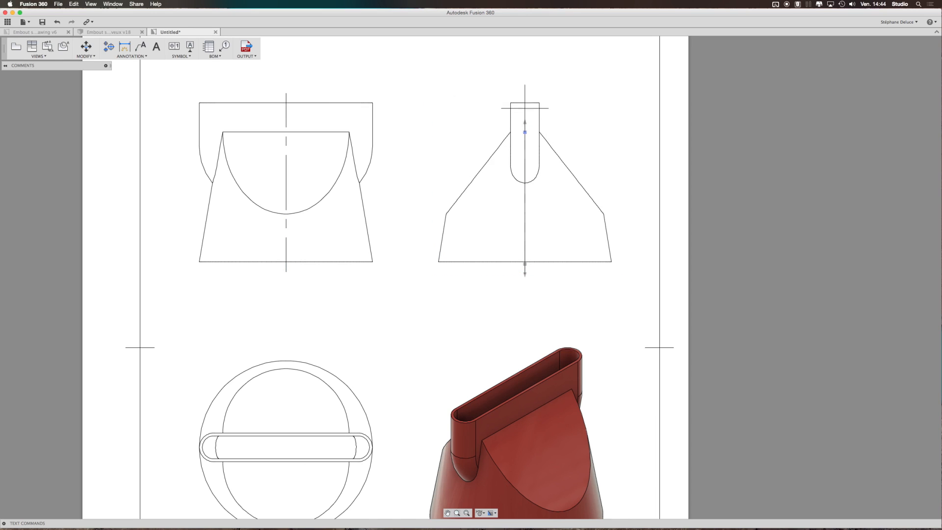
# Step: Add a center mark to the large outer circle of the top view
pyautogui.scroll(1, 296, 308)
pyautogui.scroll(-1, 296, 309)
pyautogui.moveTo(304, 333); pyautogui.dragTo(321, 230, button='middle')
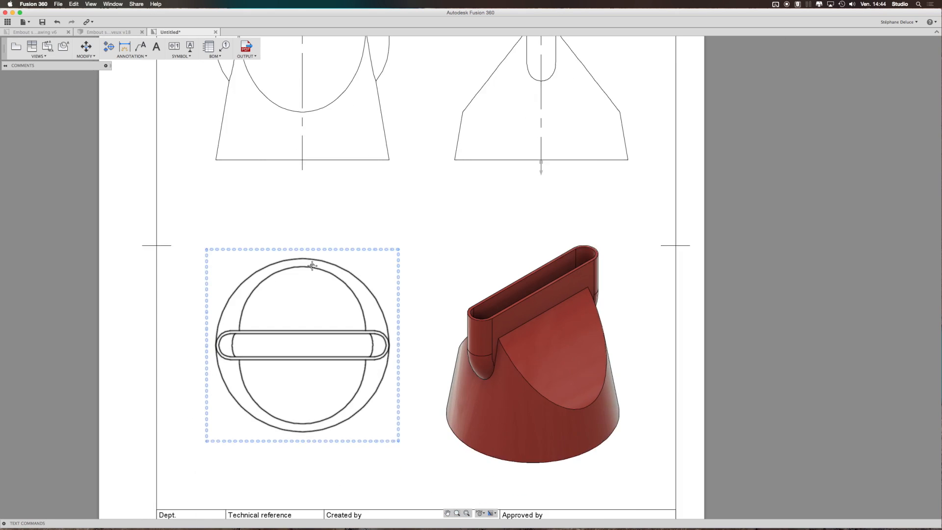
pyautogui.scroll(2, 315, 262)
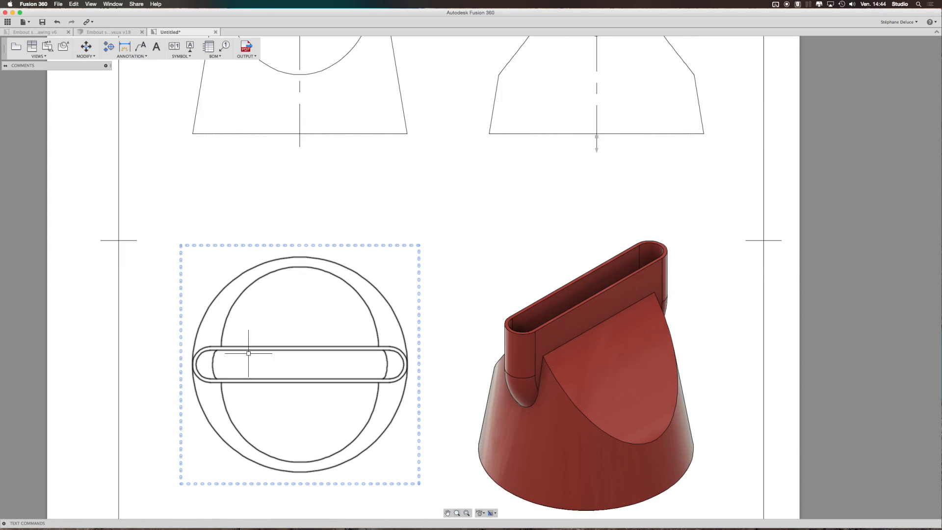
pyautogui.click(109, 45)
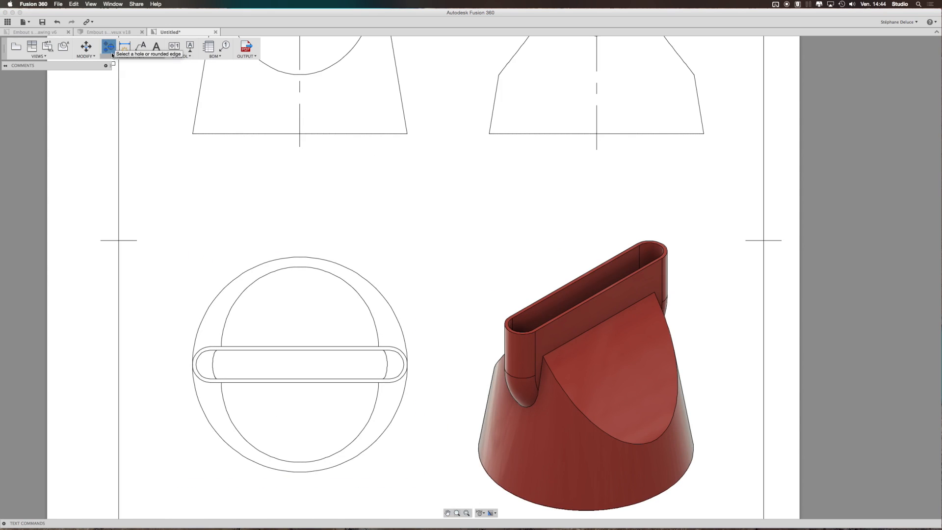
pyautogui.click(271, 261)
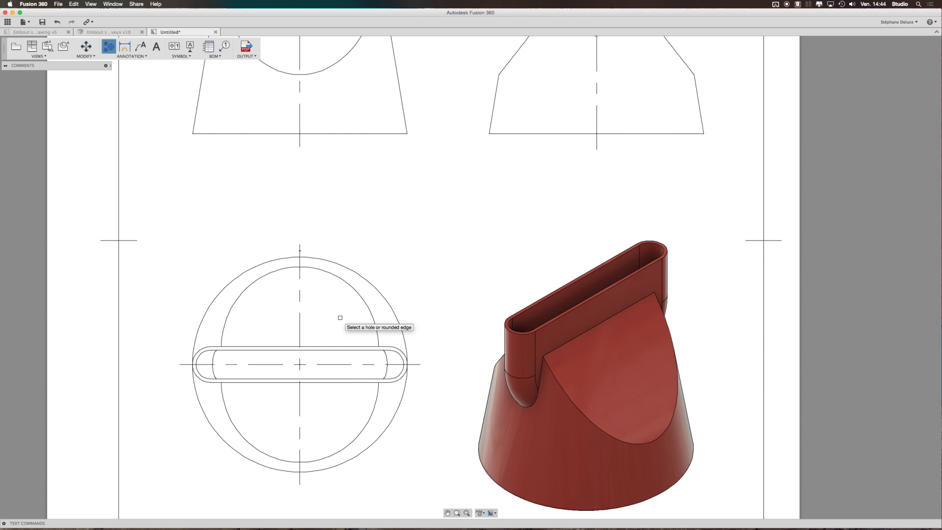
# Step: Dimension the front view's base width below it and the height from the base to the curved face's straight upper edge beside it
pyautogui.scroll(-4, 340, 317)
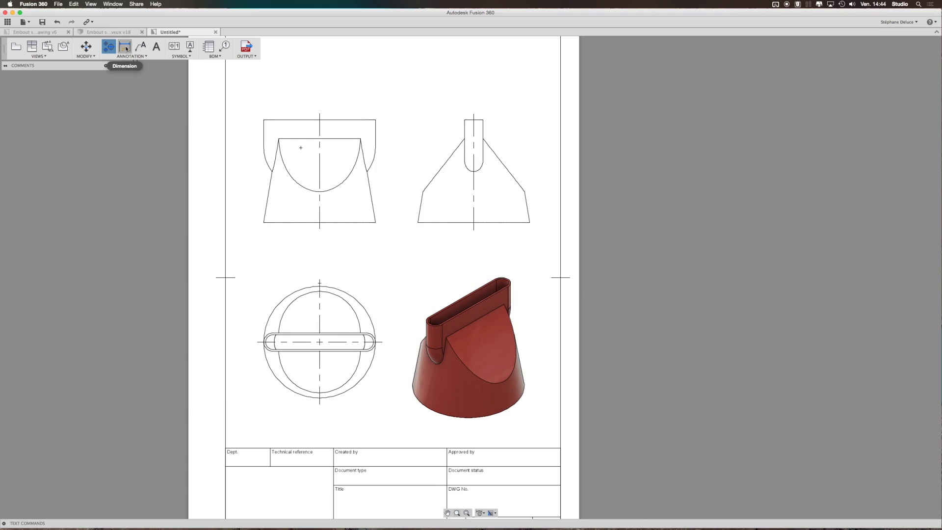
pyautogui.click(125, 48)
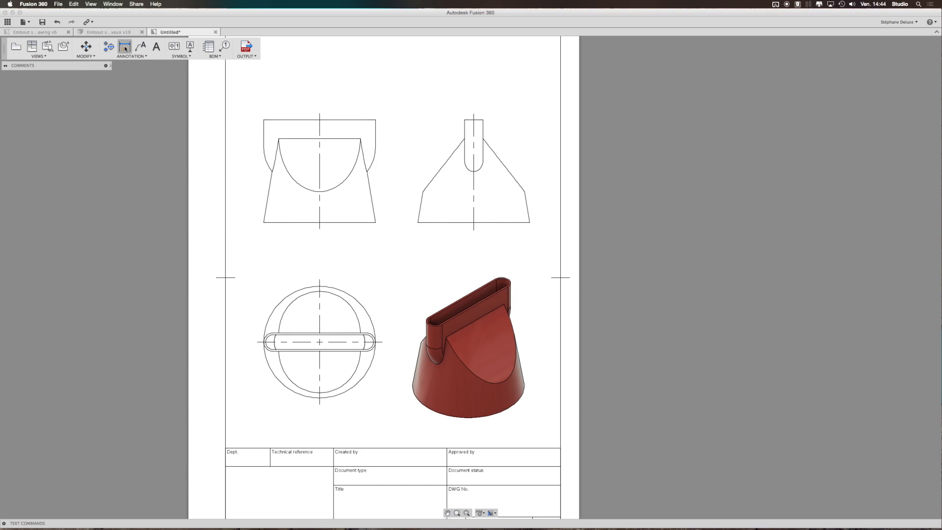
pyautogui.click(283, 222)
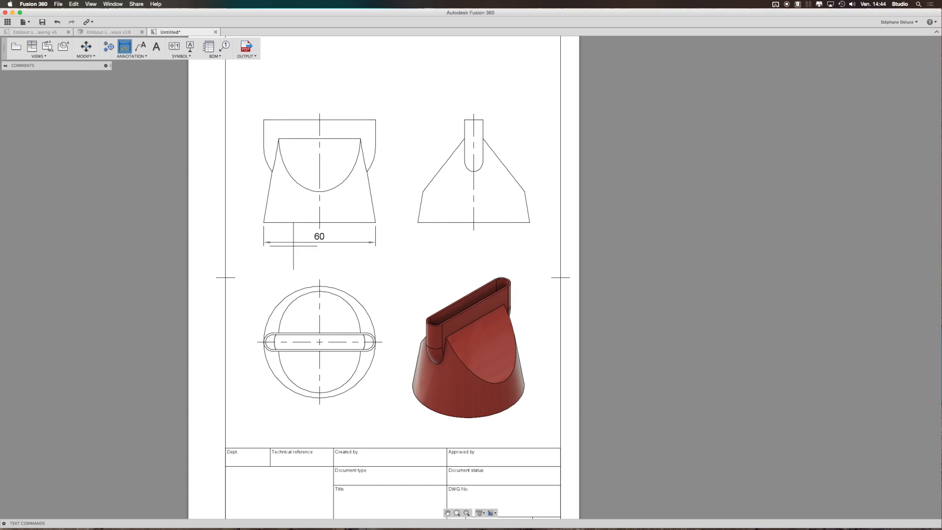
pyautogui.click(336, 252)
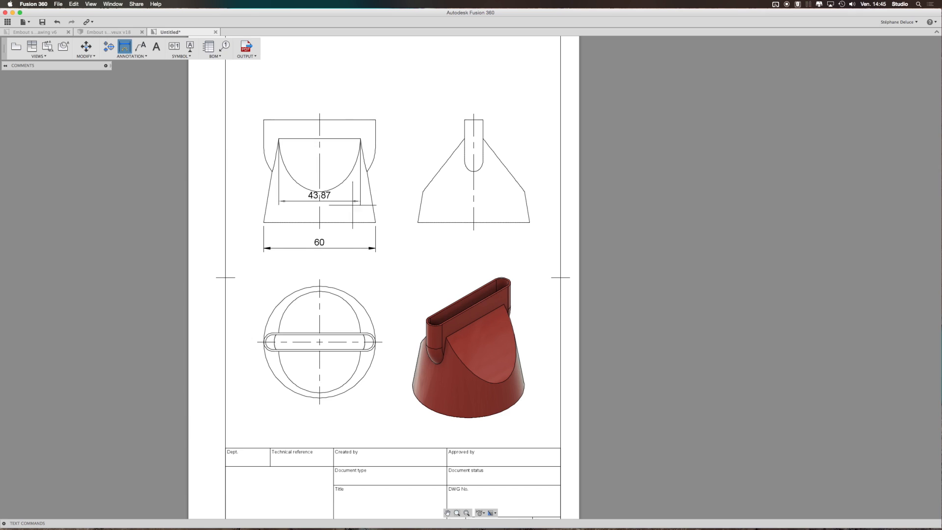
pyautogui.click(350, 222)
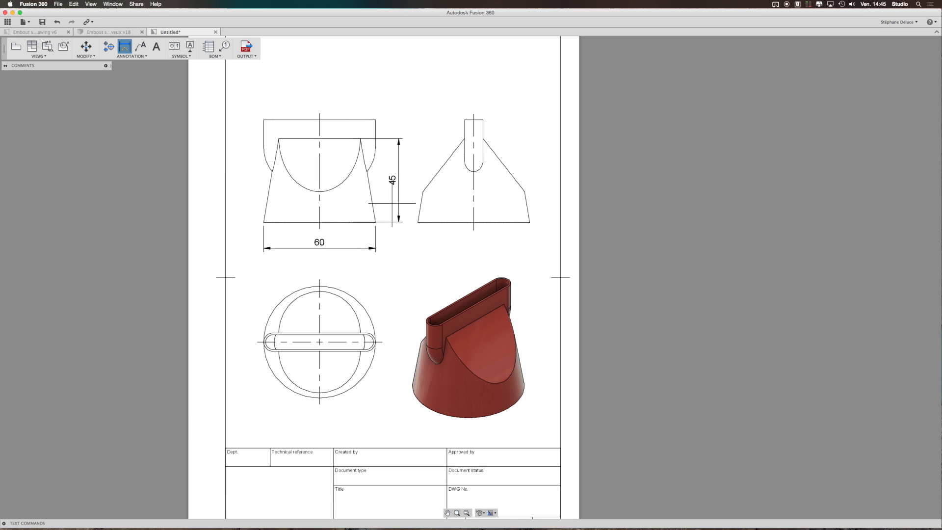
pyautogui.click(385, 223)
# Step: Dimension the front view's depths from its top edge to the curved face's upper edge and to the start of the rounded side
pyautogui.click(354, 119)
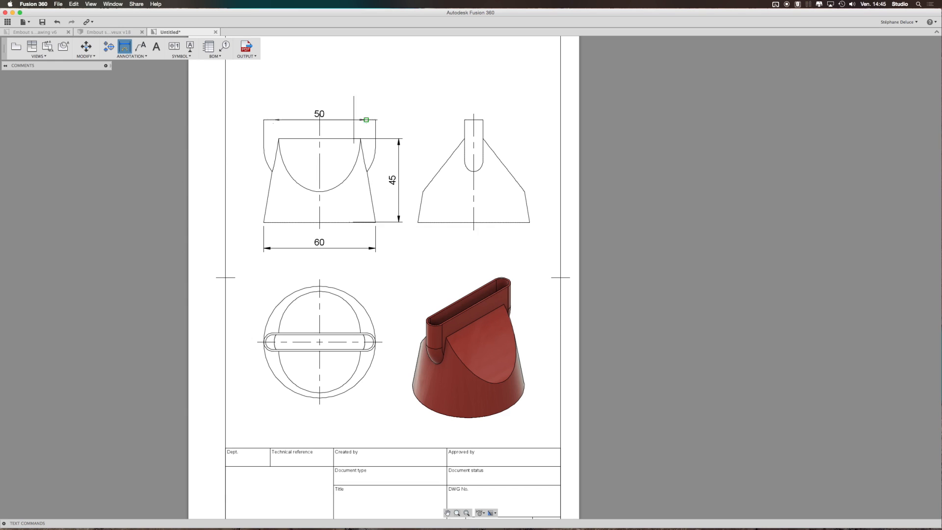
pyautogui.click(342, 138)
pyautogui.click(245, 132)
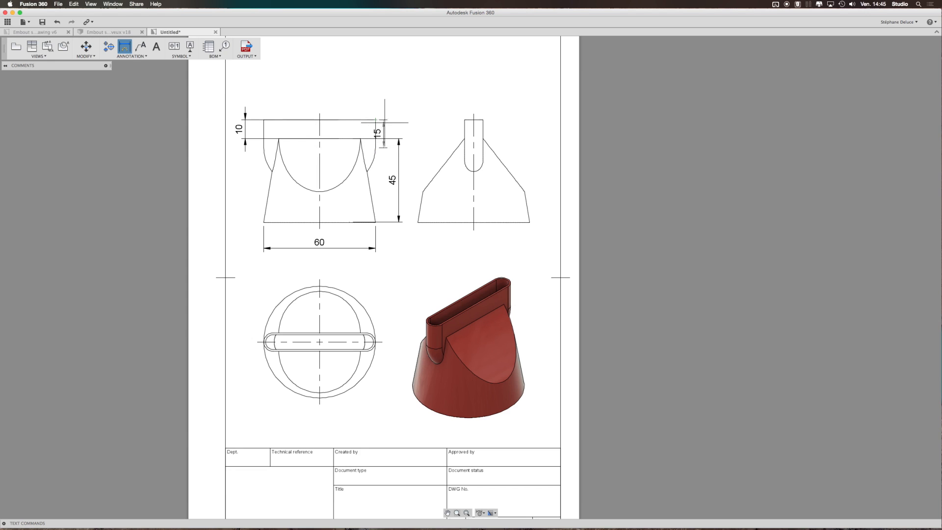
pyautogui.click(420, 234)
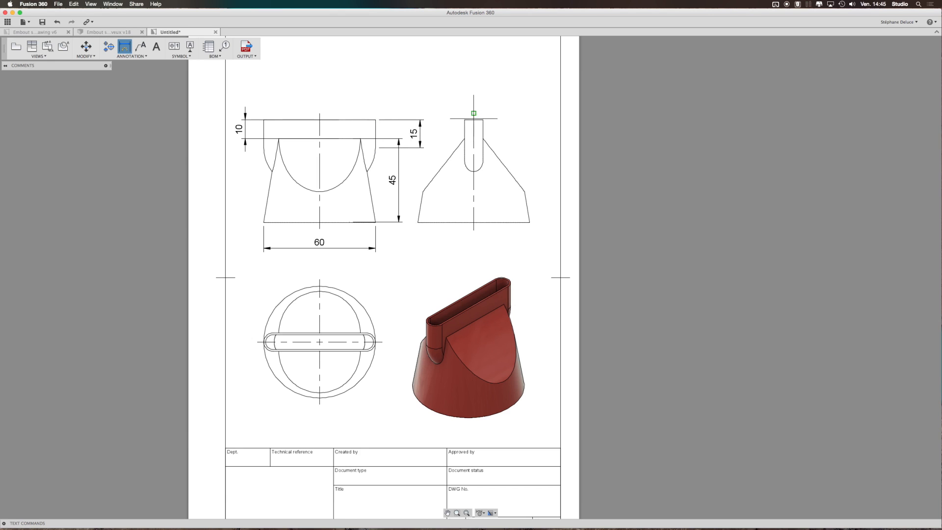
# Step: Dimension the side view's narrow upper width above it and the angle between its left sloping edge and the centerline
pyautogui.click(465, 120)
pyautogui.click(483, 120)
pyautogui.click(449, 158)
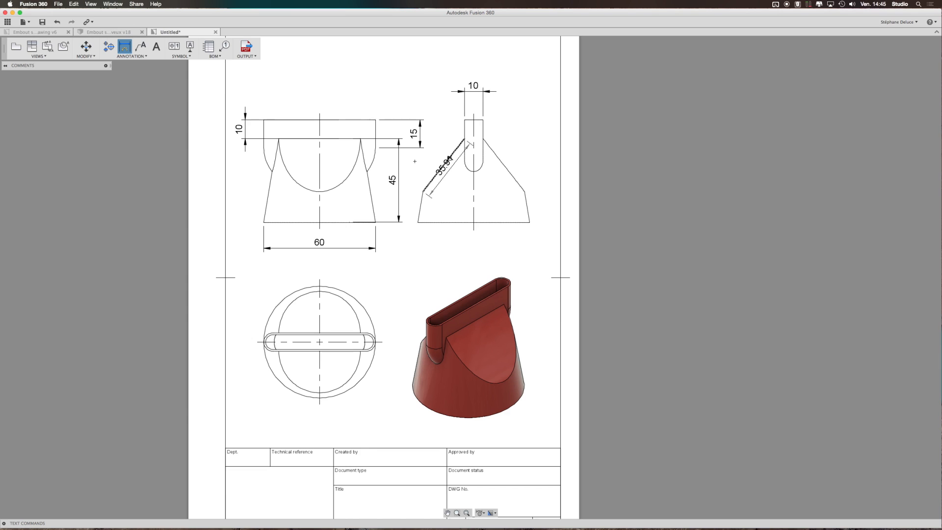
pyautogui.click(474, 216)
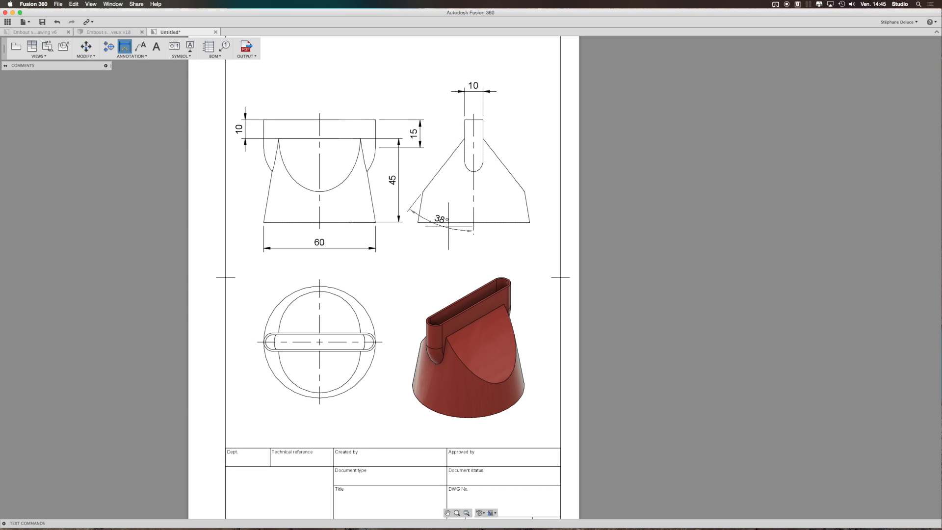
pyautogui.click(462, 199)
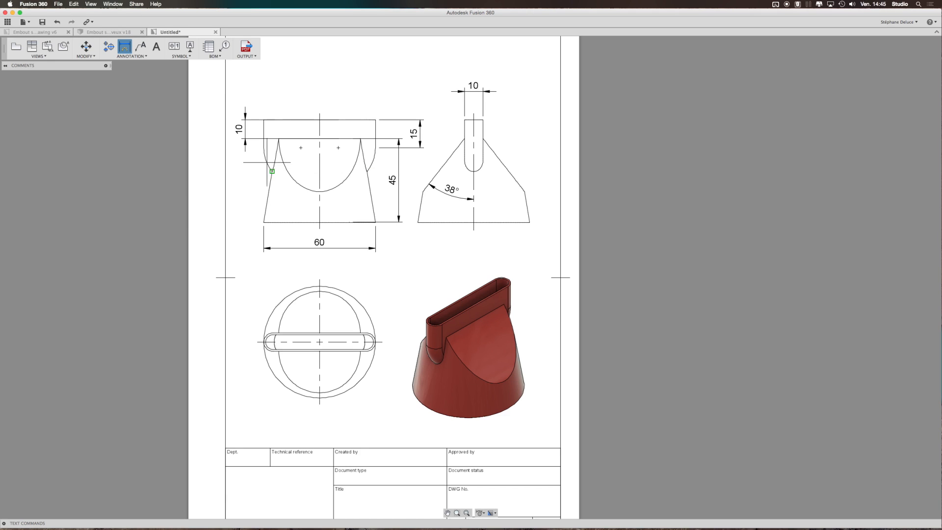
# Step: Add a radius dimension to the front view's left rounded side arc, with its text outside the outline
pyautogui.click(124, 49)
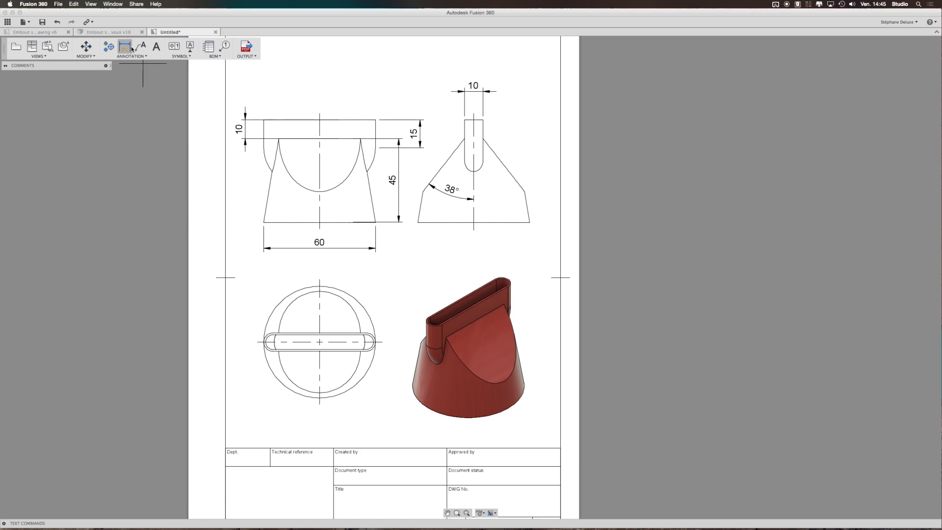
pyautogui.click(267, 163)
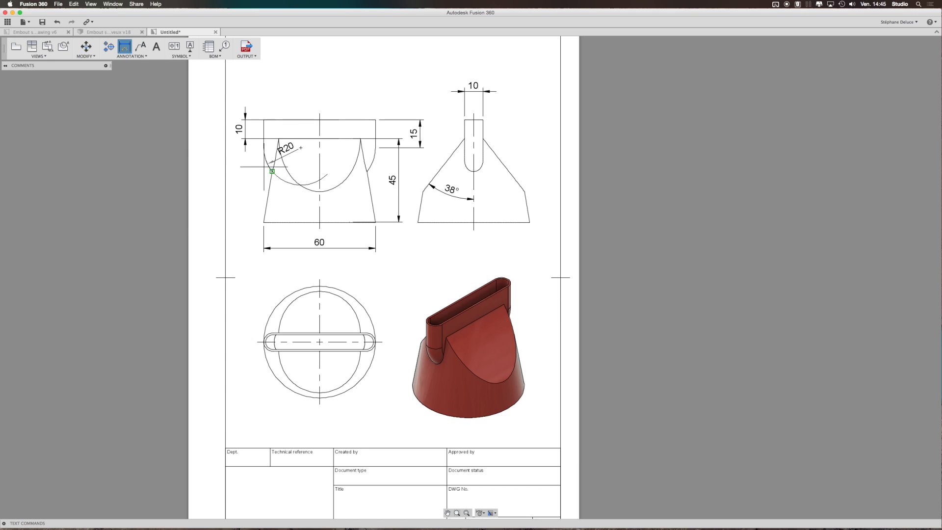
pyautogui.click(258, 177)
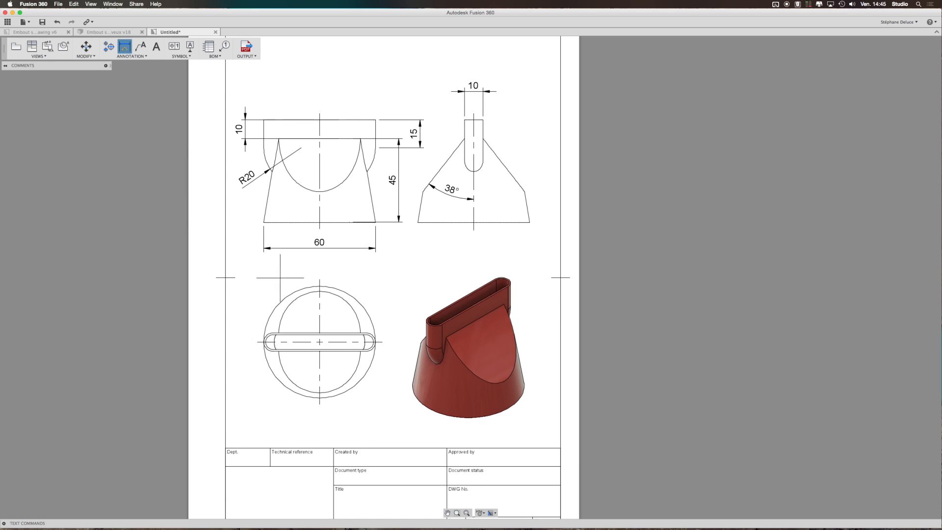
# Step: Add a radius dimension to the outer arc at the slot's right end in the top view, with its text outside the circle
pyautogui.scroll(3, 427, 294)
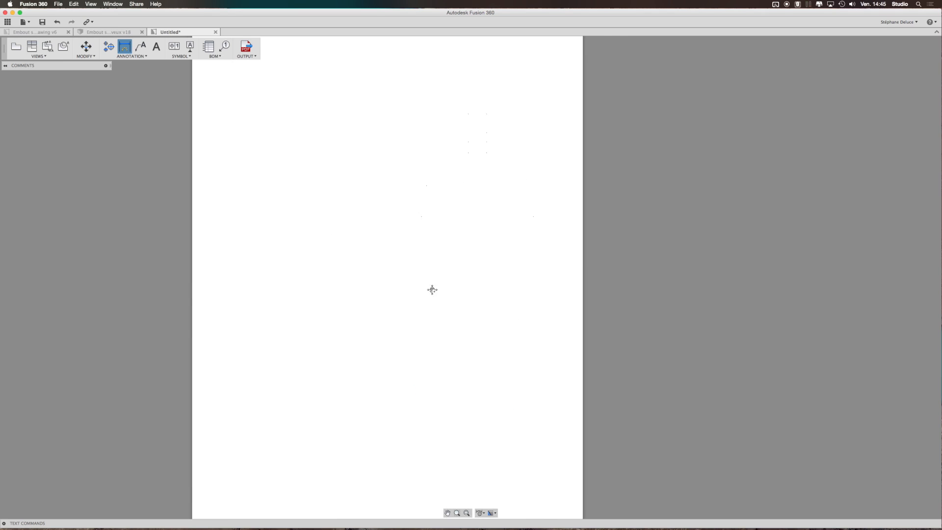
pyautogui.scroll(3, 419, 241)
pyautogui.scroll(3, 419, 241)
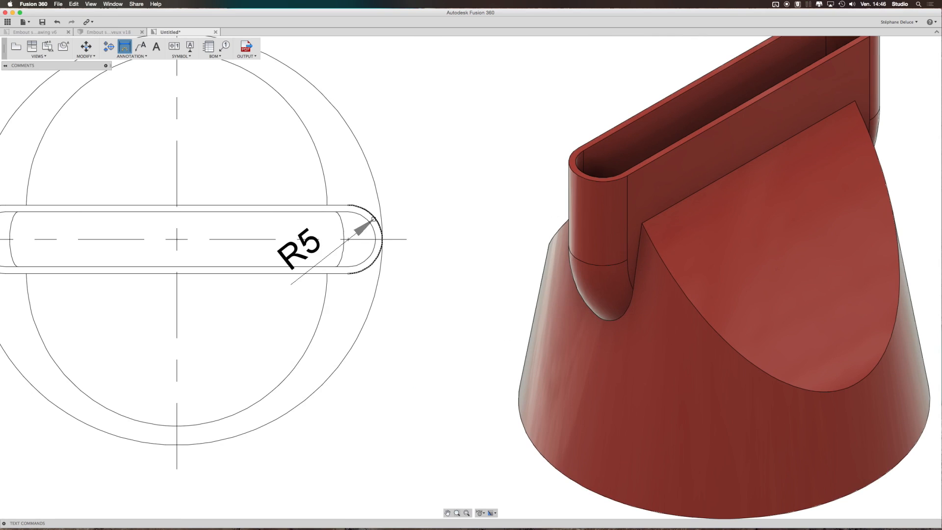
pyautogui.click(374, 218)
pyautogui.click(421, 208)
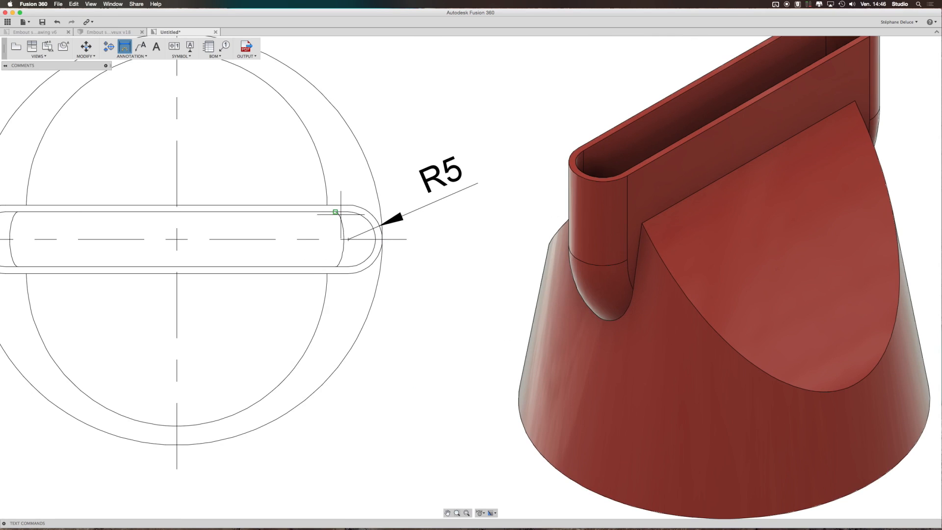
# Step: Dimension the wall thickness between the slot's two upper parallel edges in the top view, placed beyond the circle's left side
pyautogui.click(302, 205)
pyautogui.moveTo(163, 203); pyautogui.dragTo(510, 234, button='middle')
pyautogui.click(253, 213)
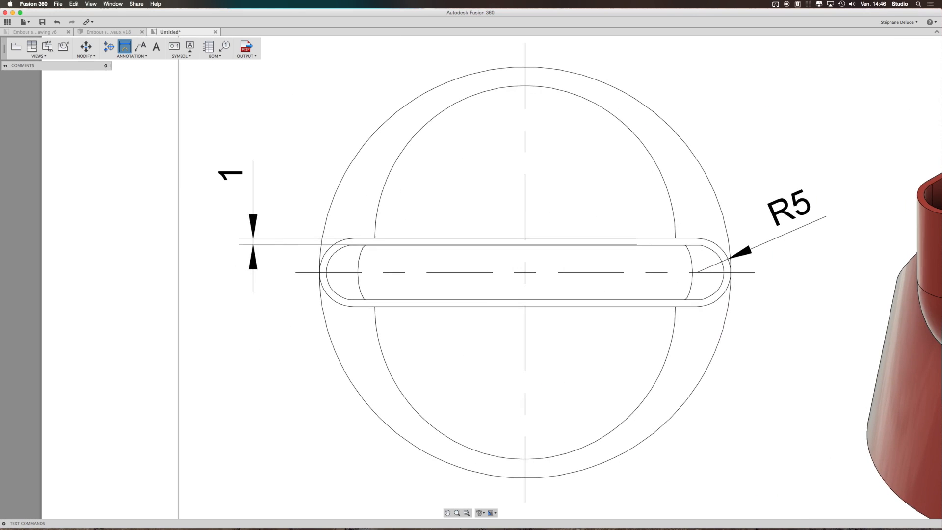
pyautogui.scroll(-7, 307, 233)
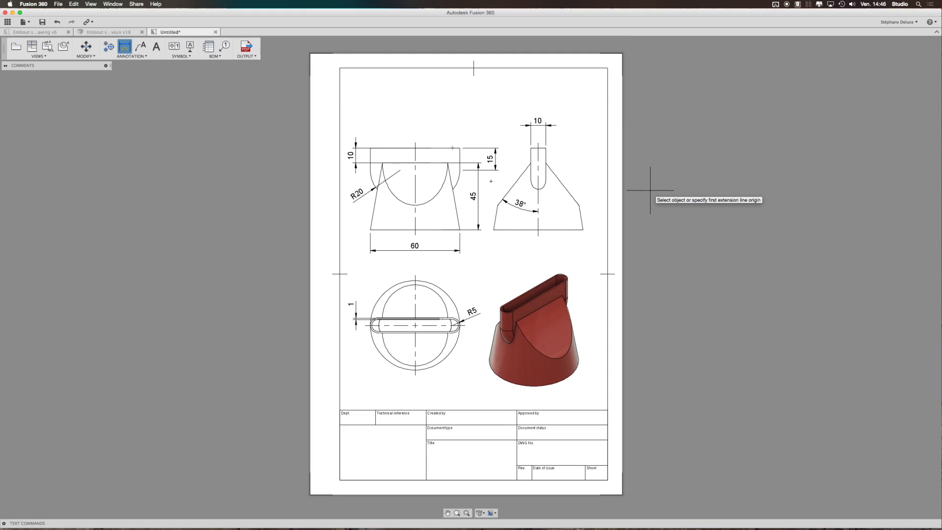